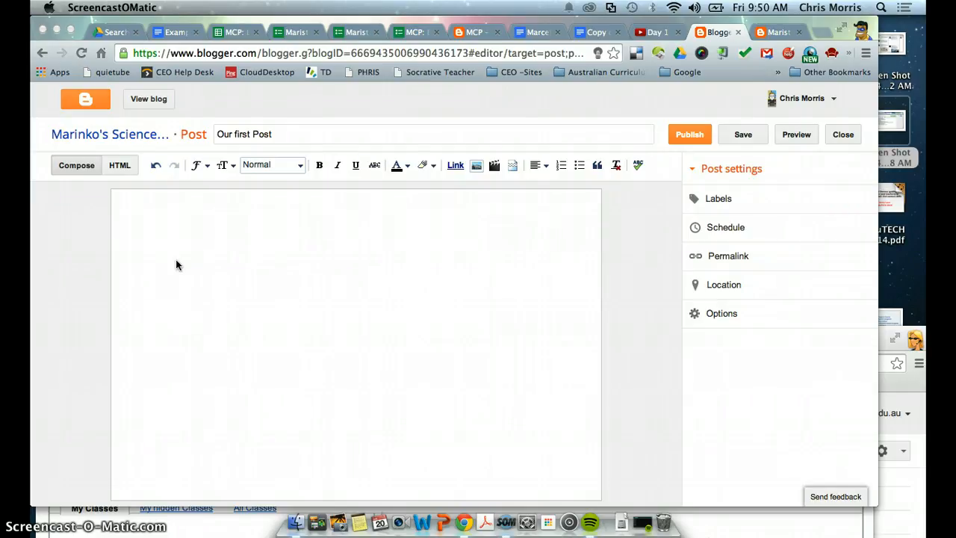
- Compare the HTML and Compose views of the "Our first Post" draft, ending in the Compose view
left_click(120, 165)
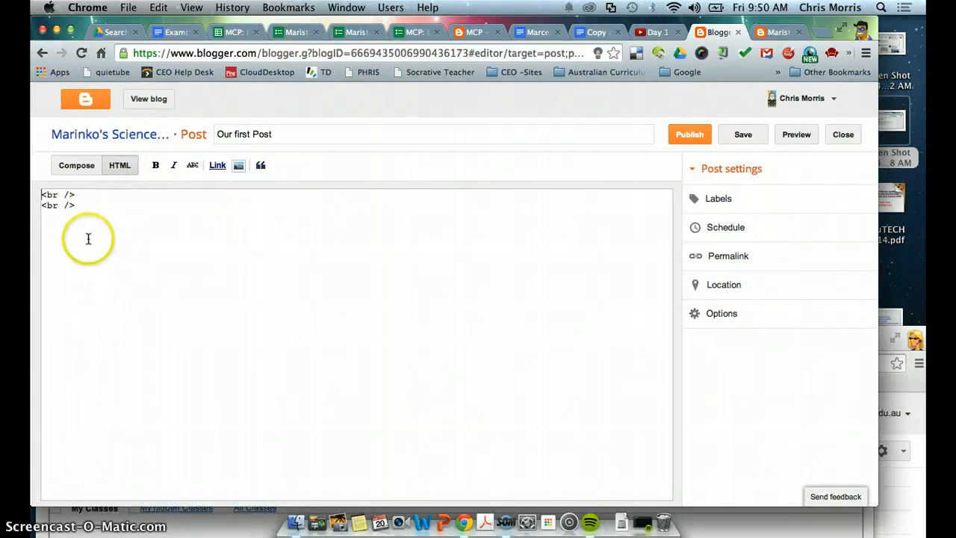
left_click(80, 168)
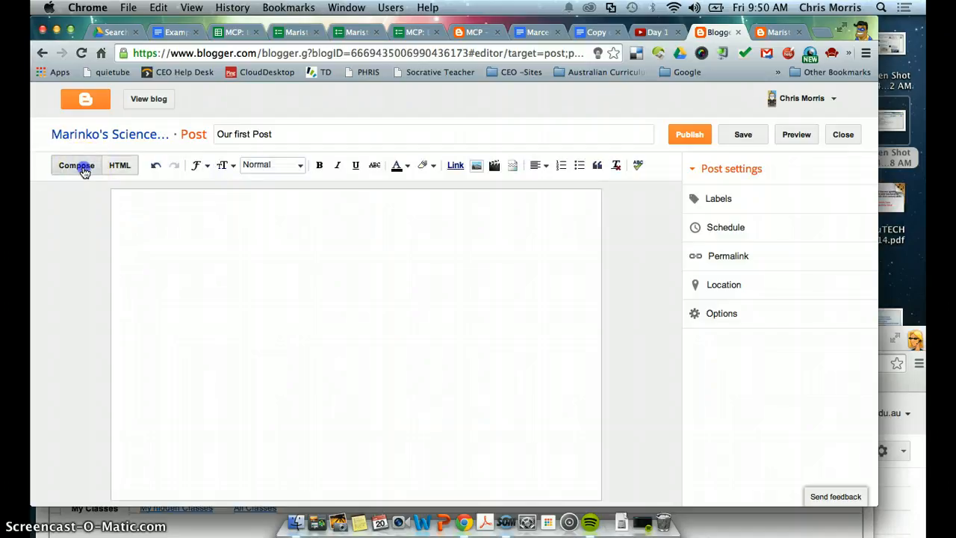
left_click(122, 168)
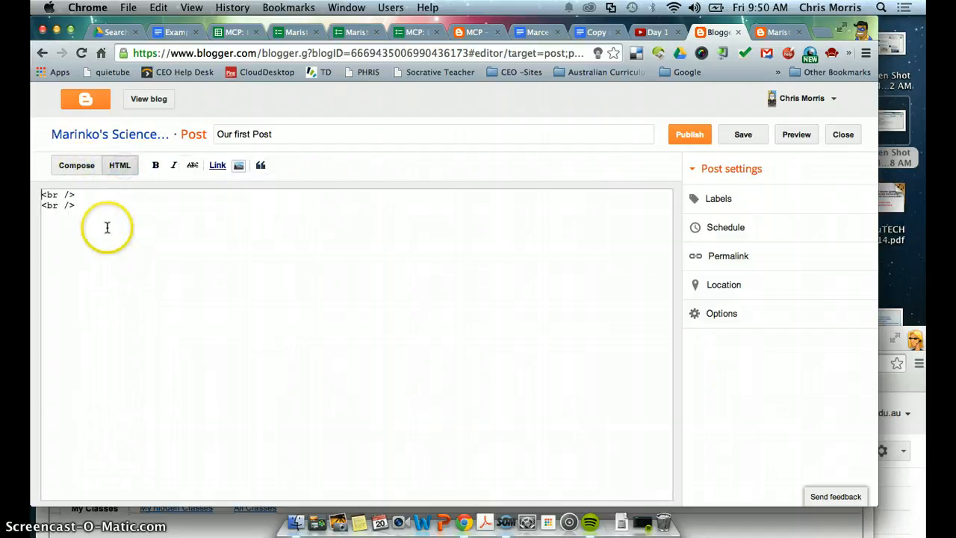
left_click(77, 170)
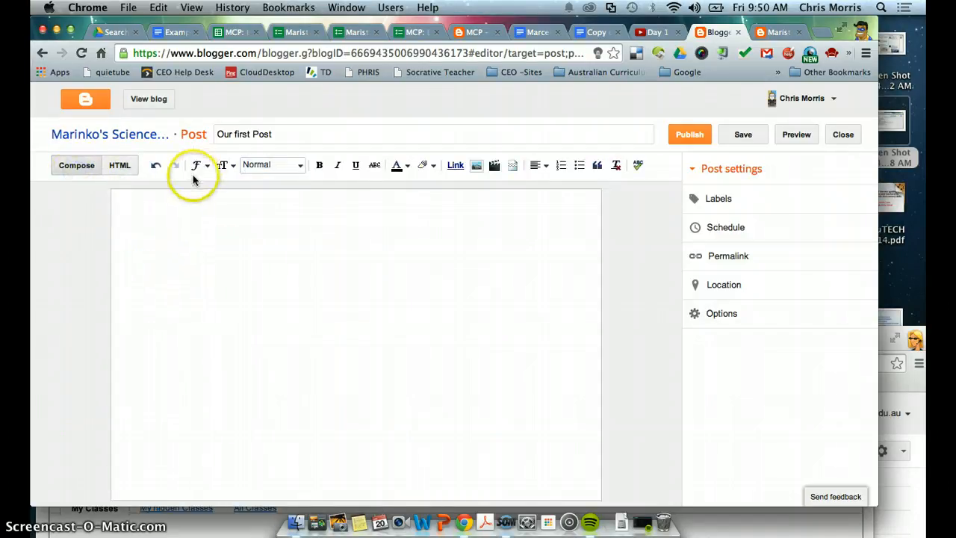
left_click(339, 213)
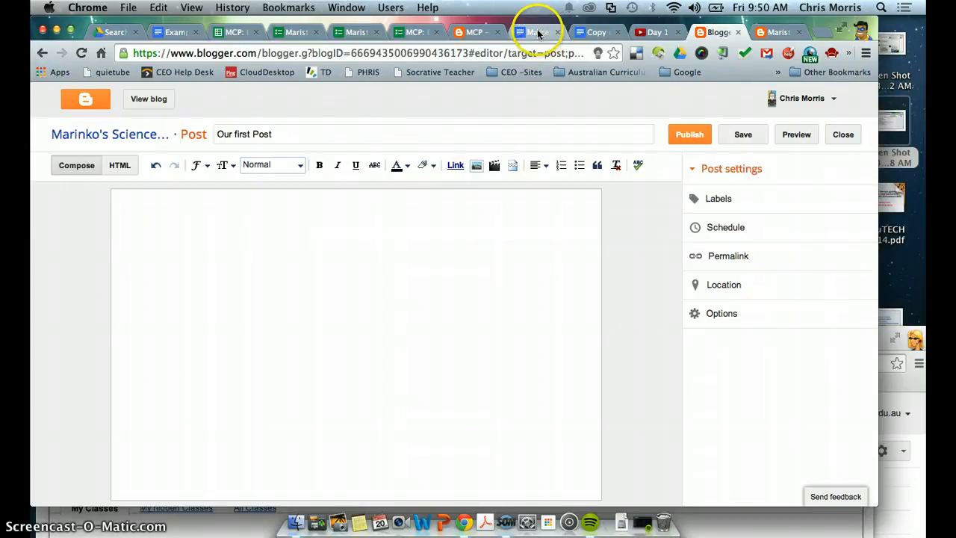
- Look through the open Google Docs documents that could be linked in the blog post
left_click(593, 33)
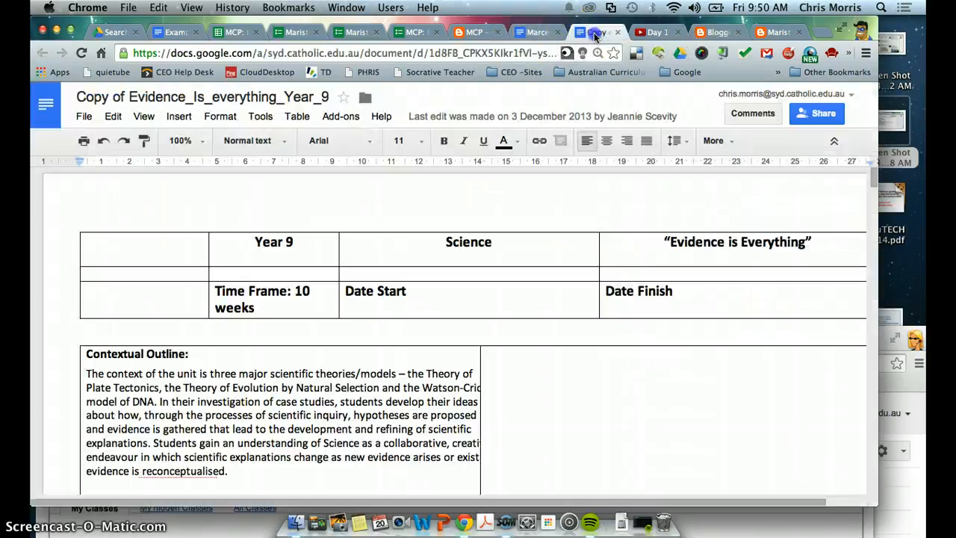
left_click(173, 32)
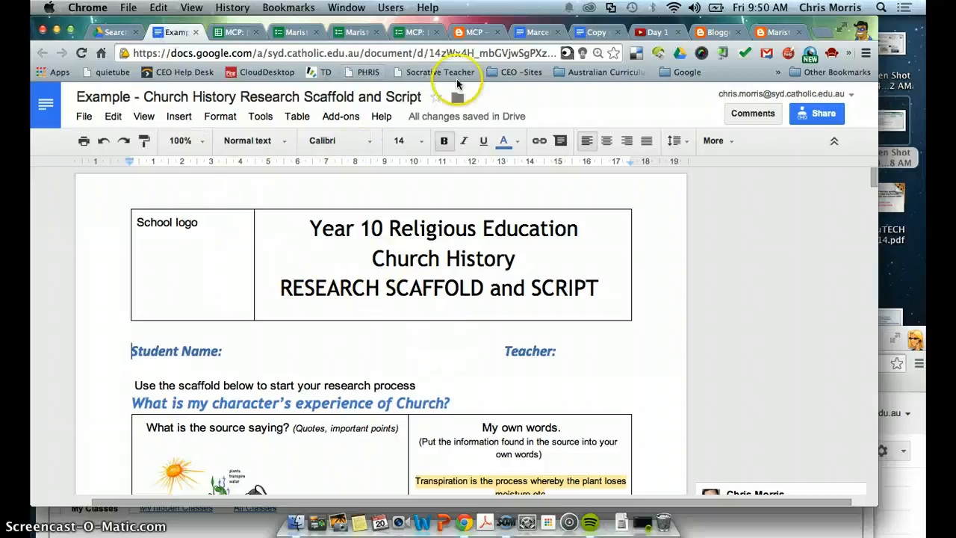
left_click(717, 34)
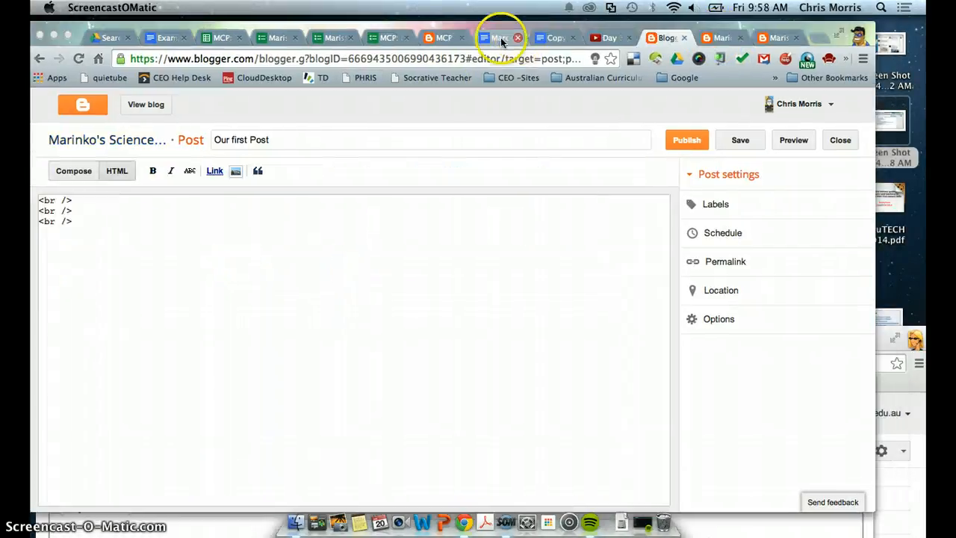
left_click(495, 36)
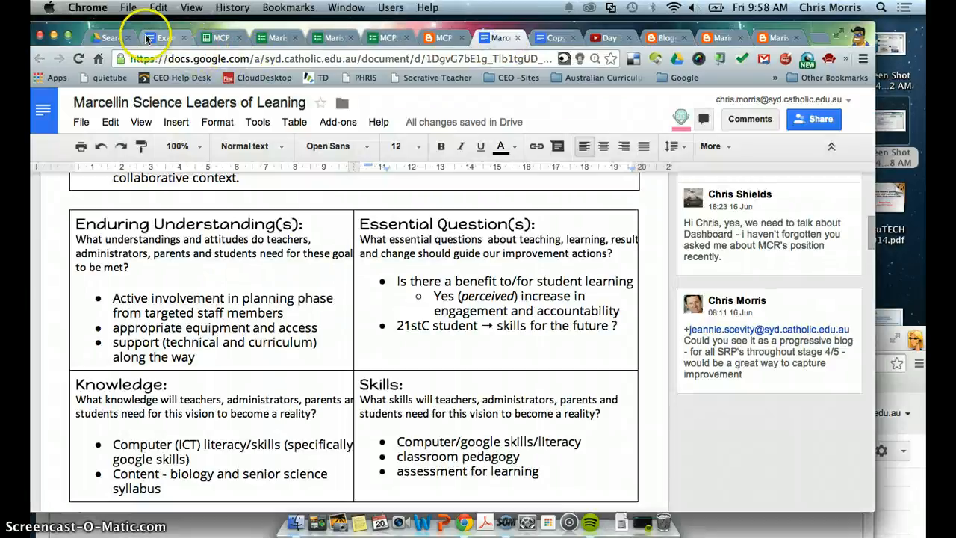
- Stop publishing the "Example - Church History Research Scaffold and Script" document to the web, and start publishing it again
left_click(149, 37)
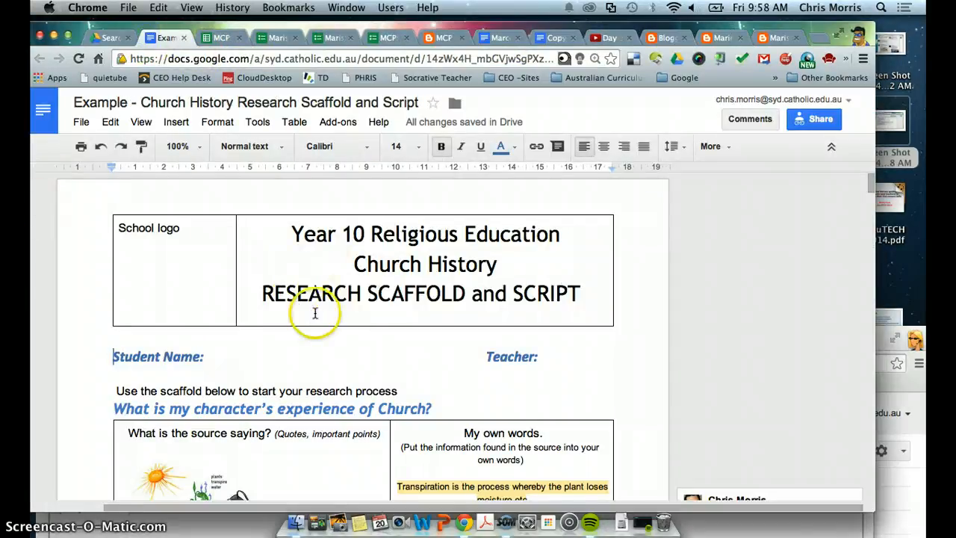
left_click(79, 123)
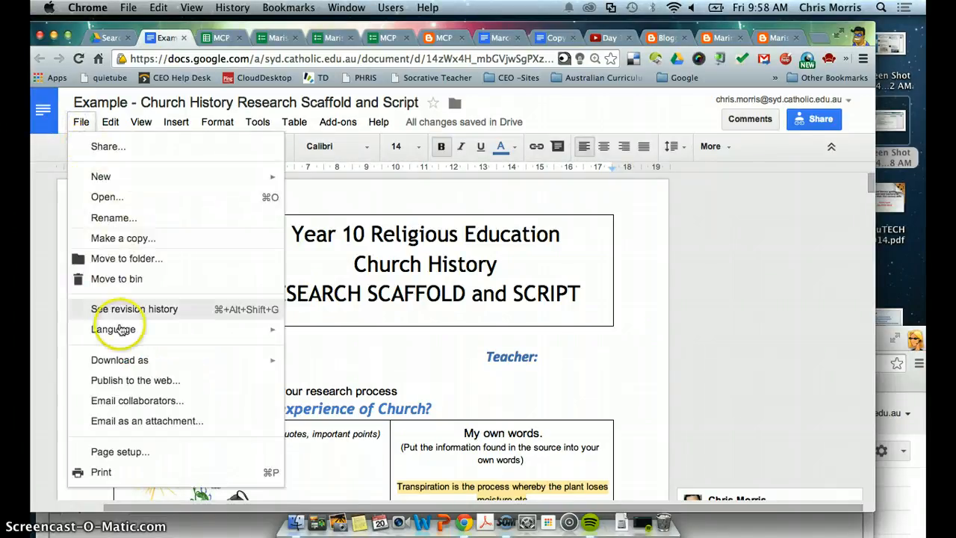
left_click(193, 382)
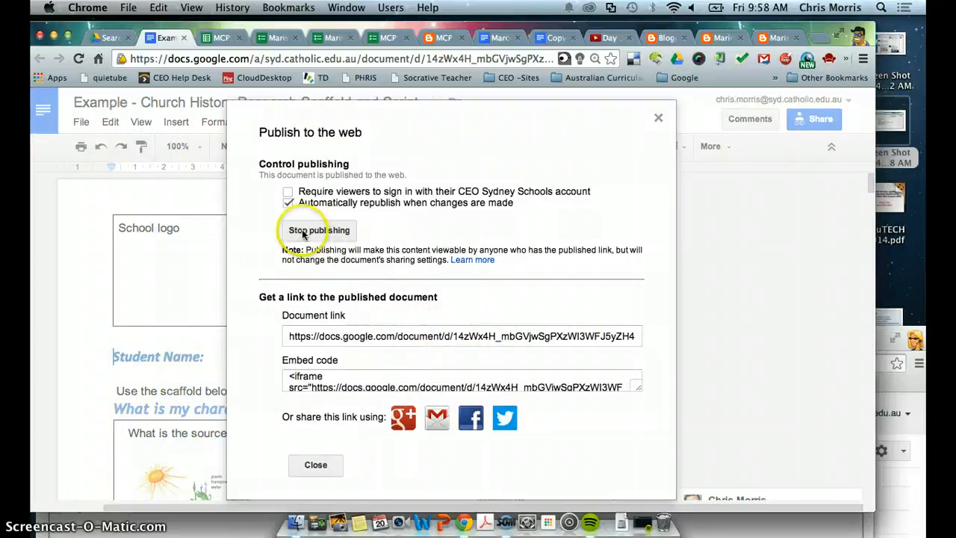
left_click(303, 233)
left_click(584, 196)
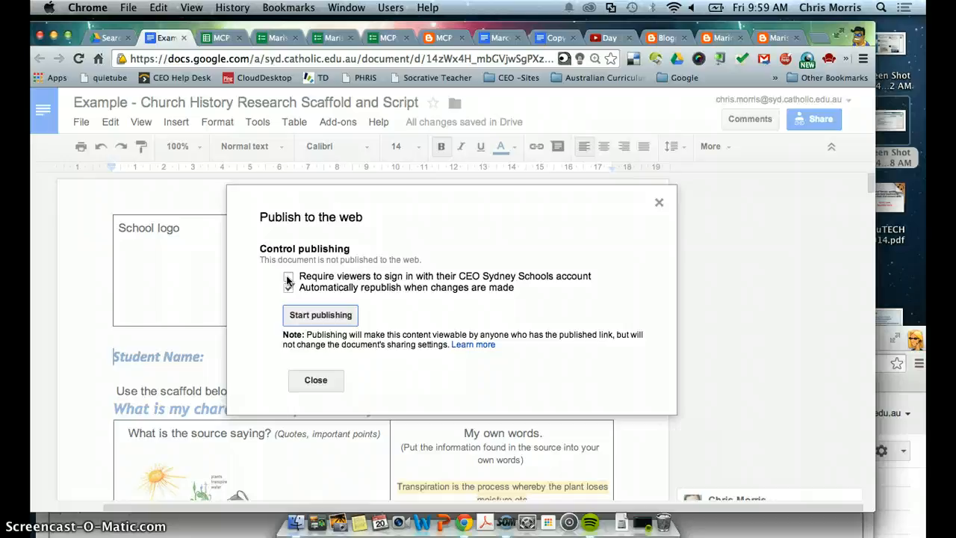
left_click(317, 315)
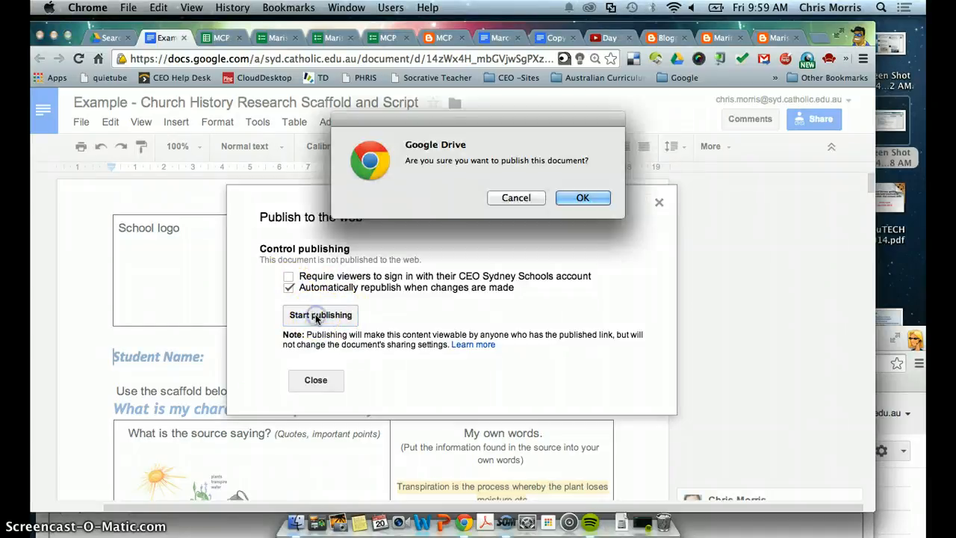
left_click(580, 198)
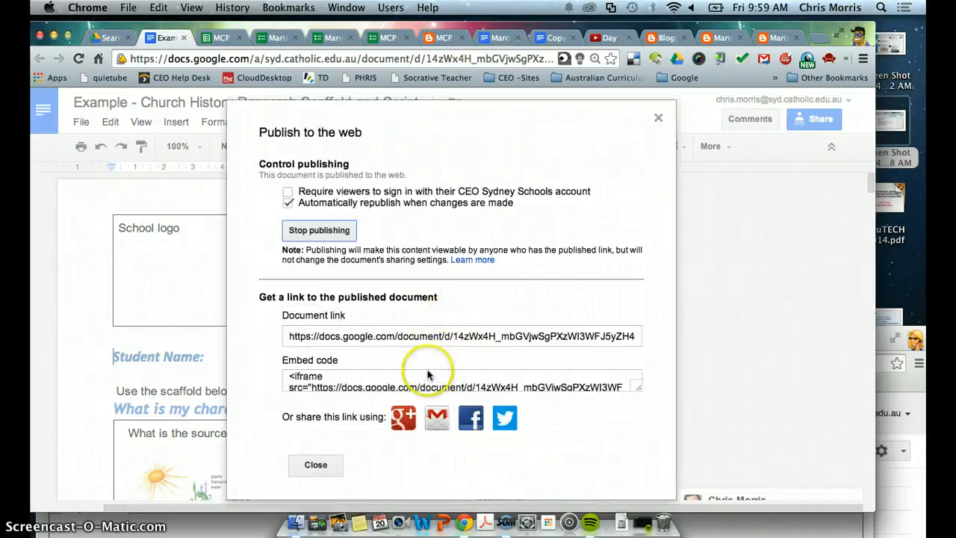
- Enlarge the embed code box to view the full code, and copy the published document's link
scroll(423, 380, "down", 2)
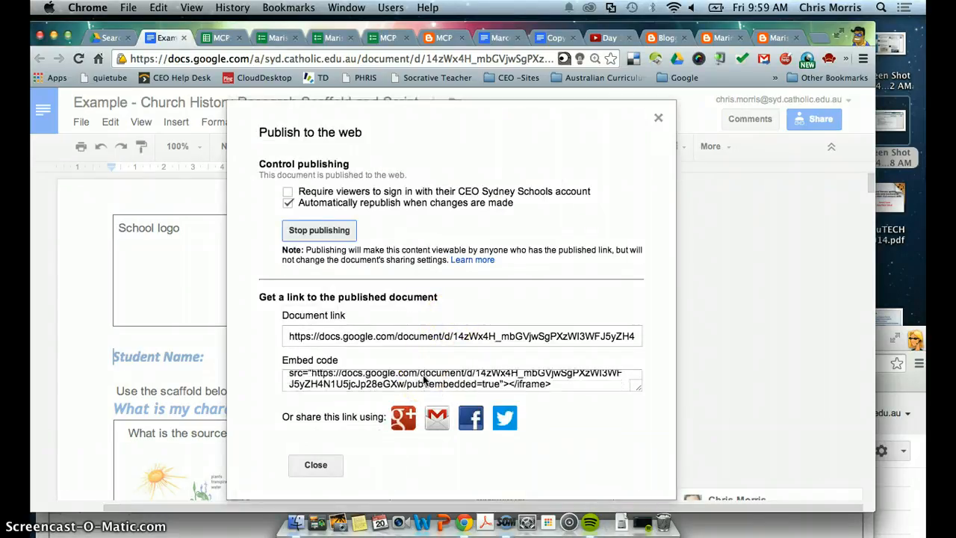
scroll(424, 380, "up", 1)
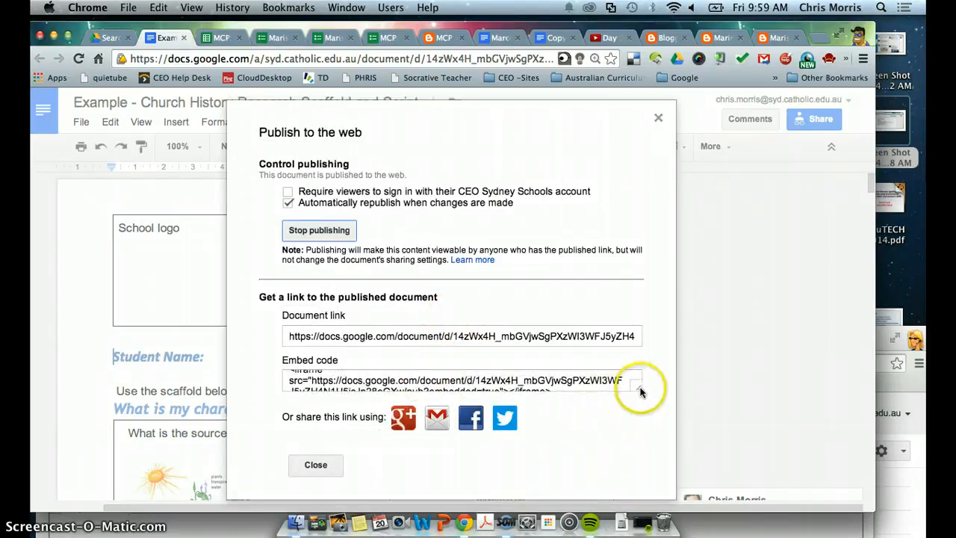
left_click_drag(636, 388, 643, 463)
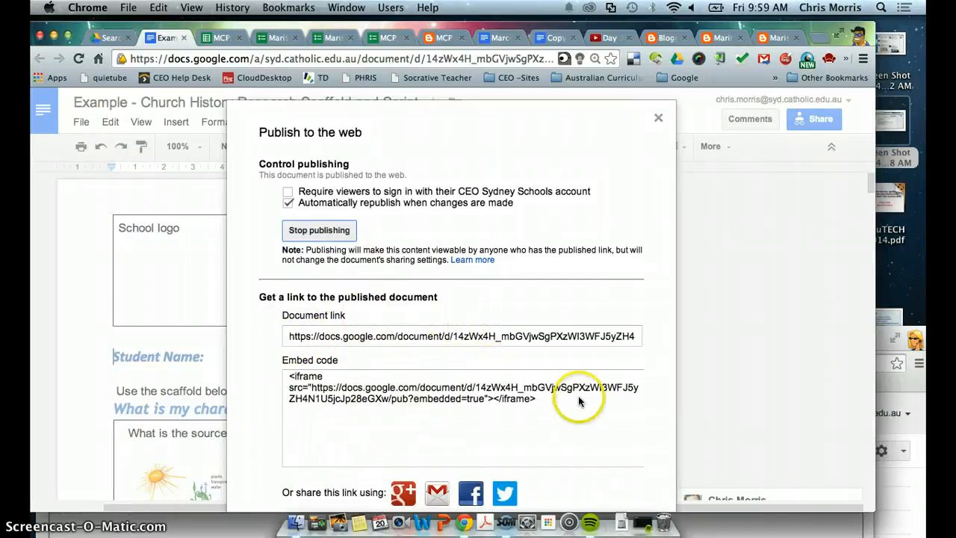
left_click(433, 337)
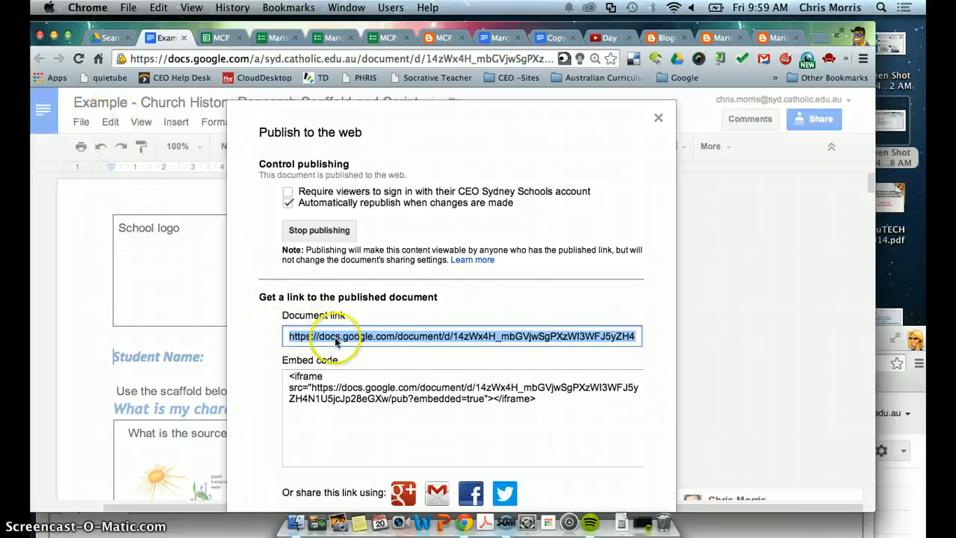
- Return to the Blogger draft and write "Click here to view my Science research component" in the Compose view
left_click(656, 39)
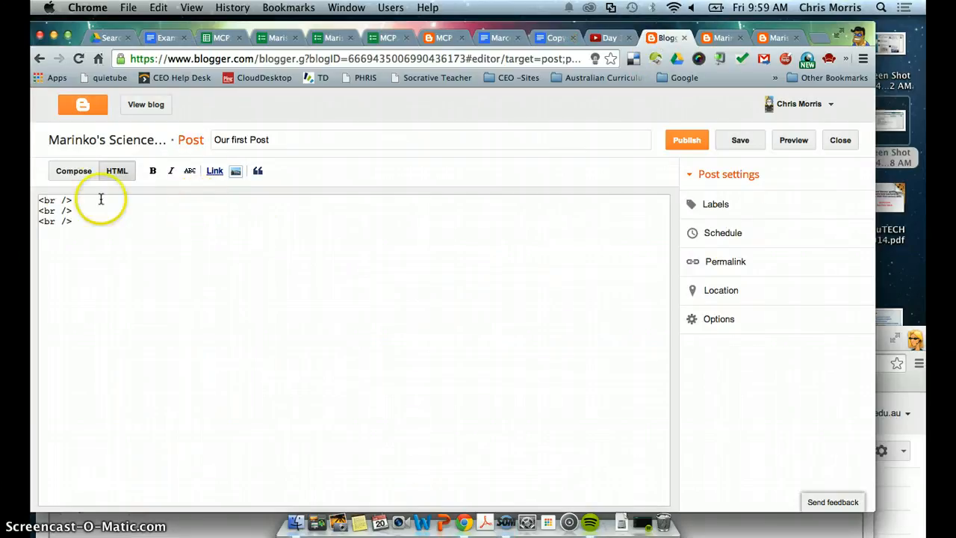
left_click(68, 171)
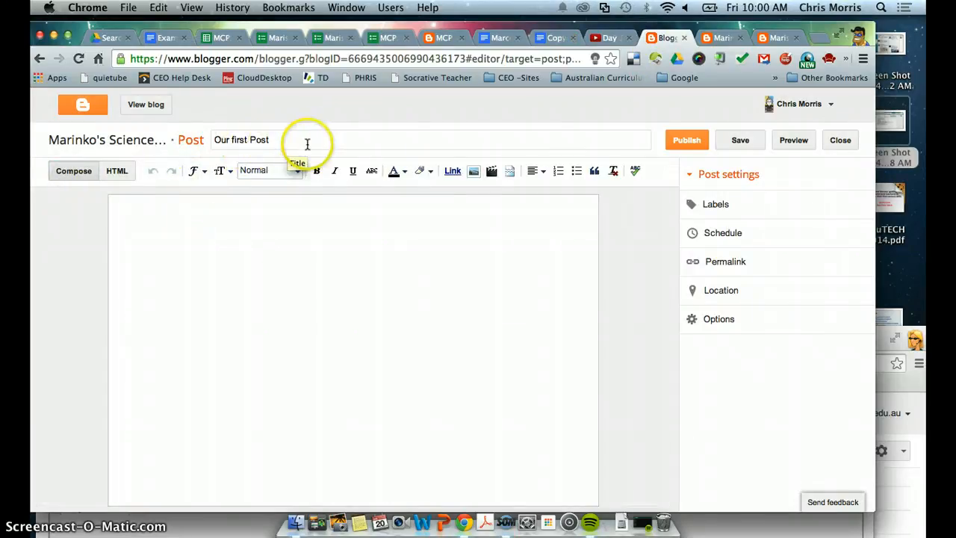
left_click(197, 245)
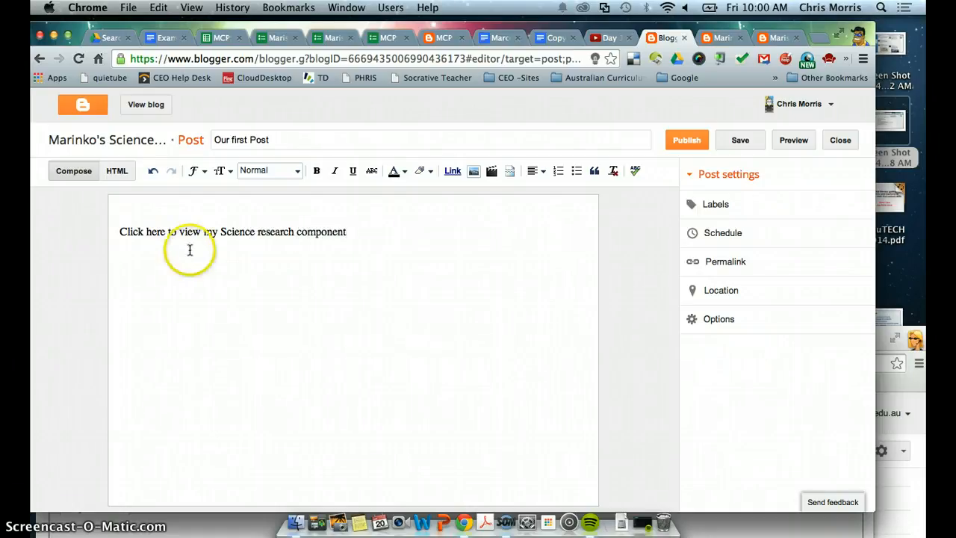
- Link the word "here" to the copied document URL, set to open in a new window
left_click(147, 231)
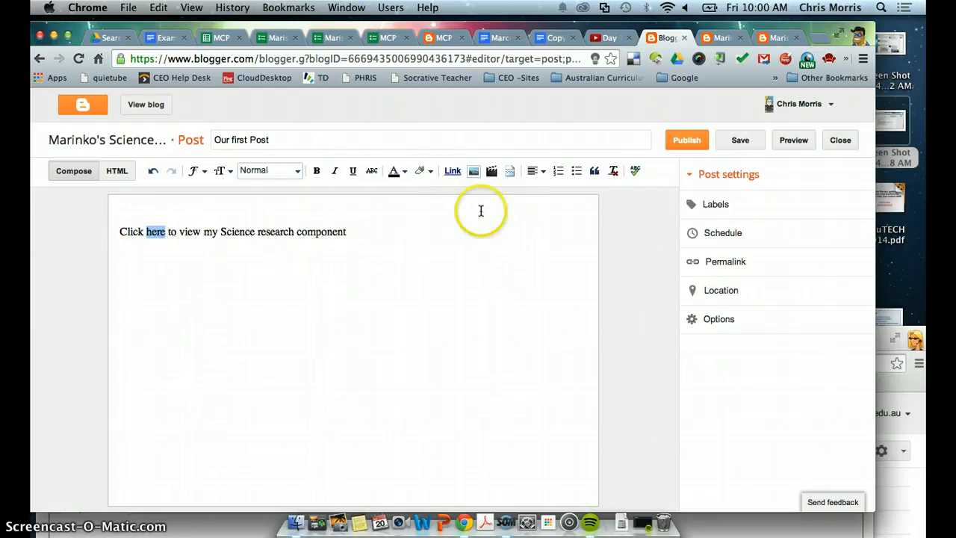
left_click(452, 171)
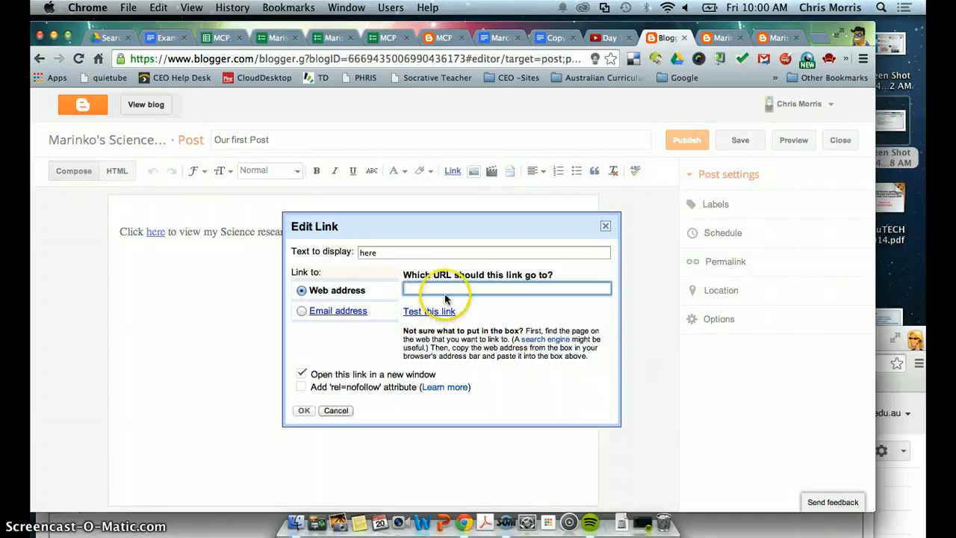
key("super+v")
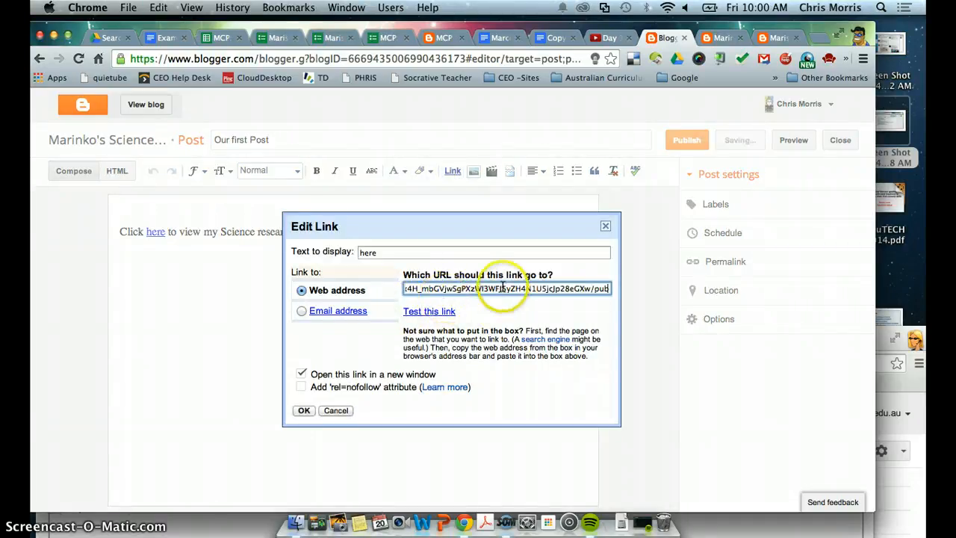
left_click(375, 295)
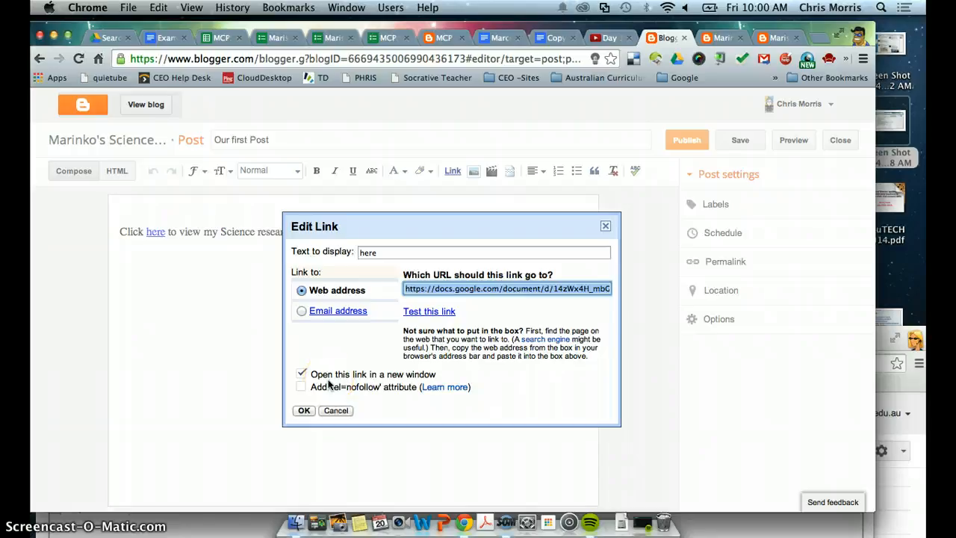
left_click(299, 372)
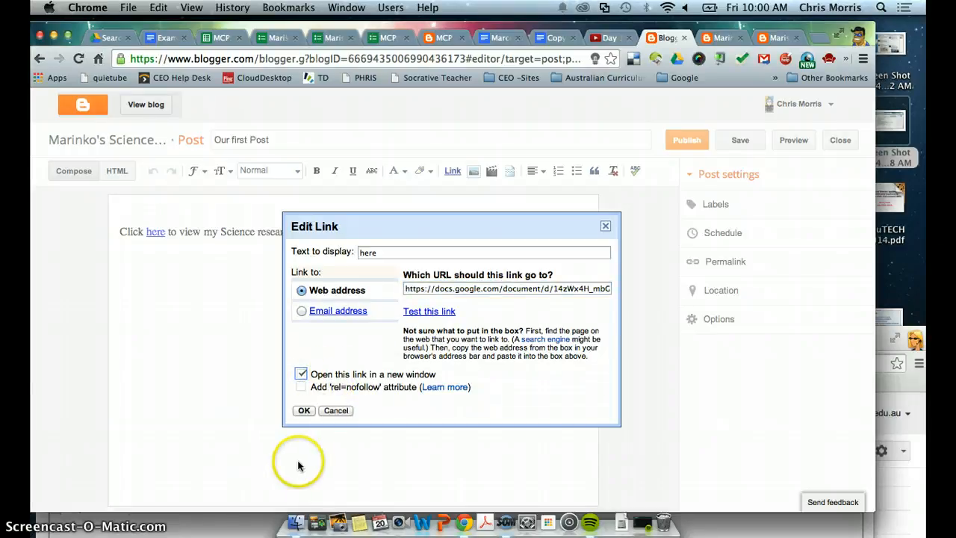
left_click(303, 409)
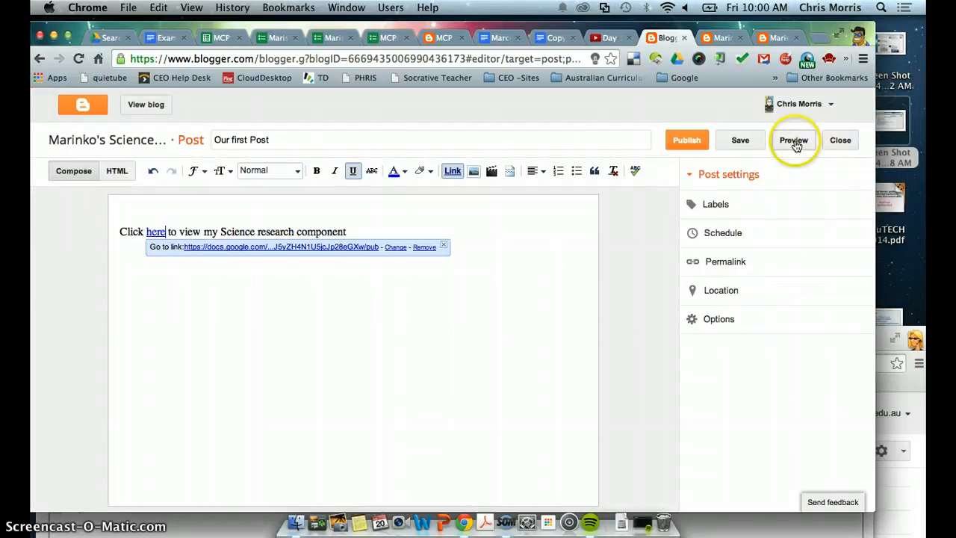
- Save the "Our first Post" draft and preview it
left_click(740, 147)
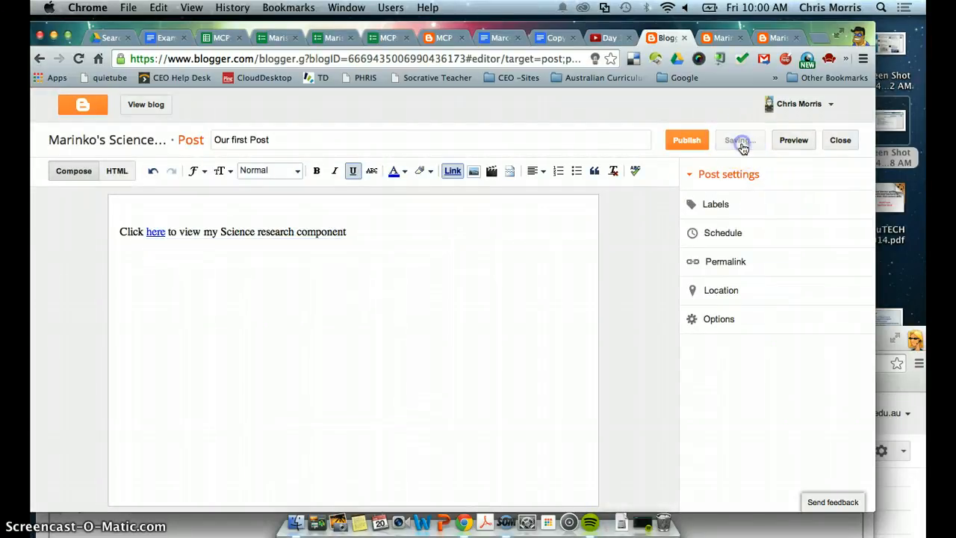
left_click(796, 145)
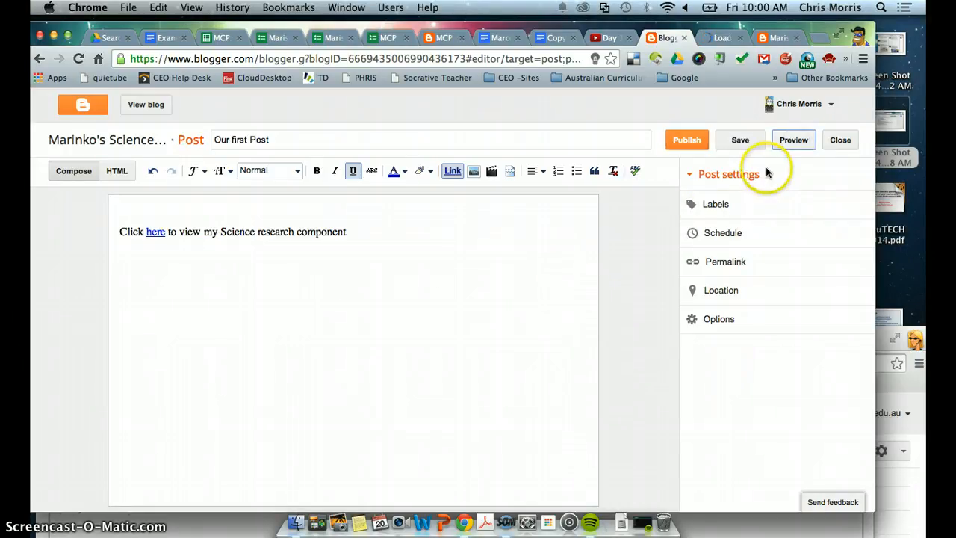
left_click(714, 38)
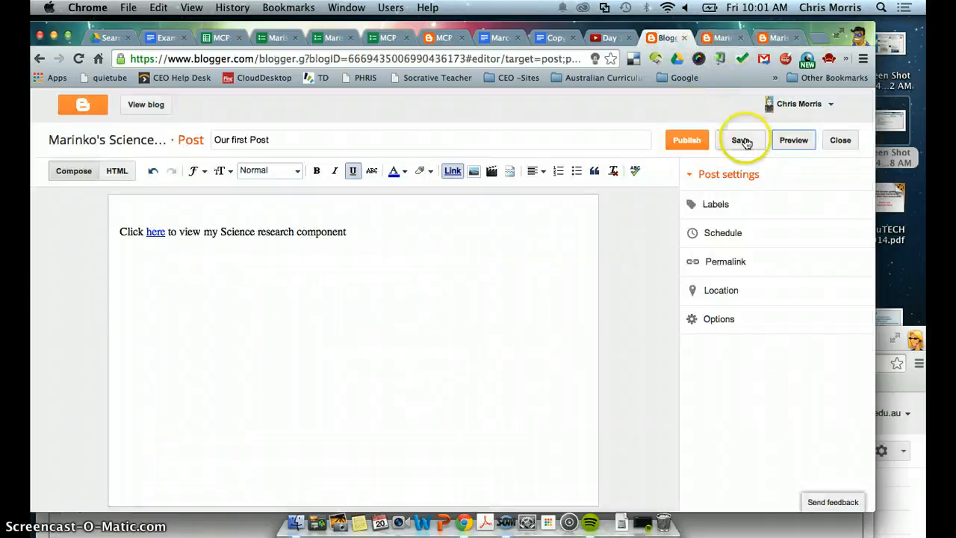
- Publish the post and test its "here" link on the live blog
left_click(676, 142)
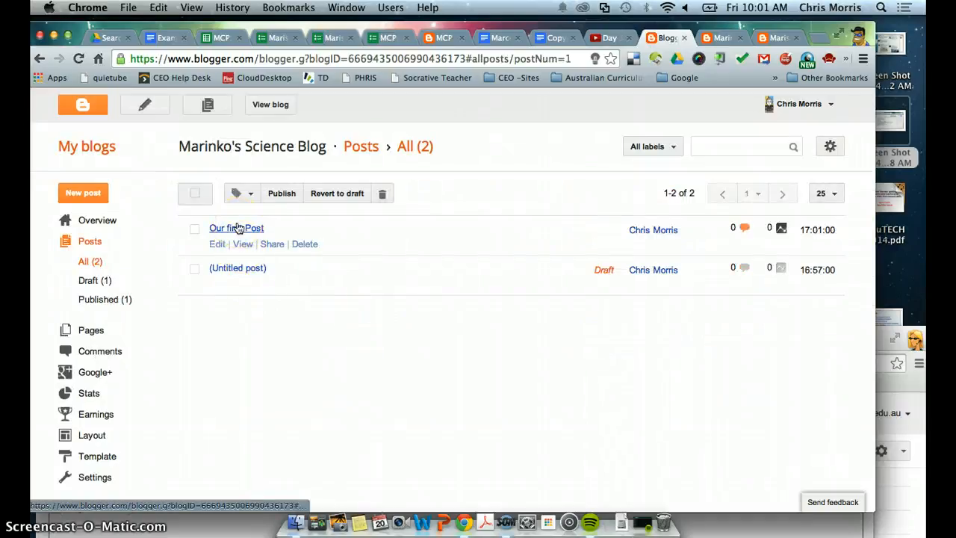
left_click(271, 104)
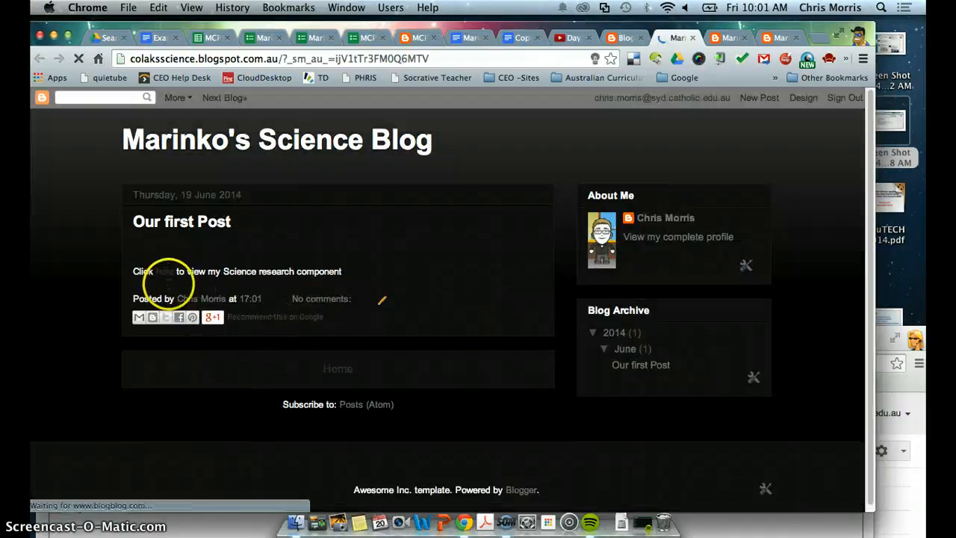
left_click(164, 272)
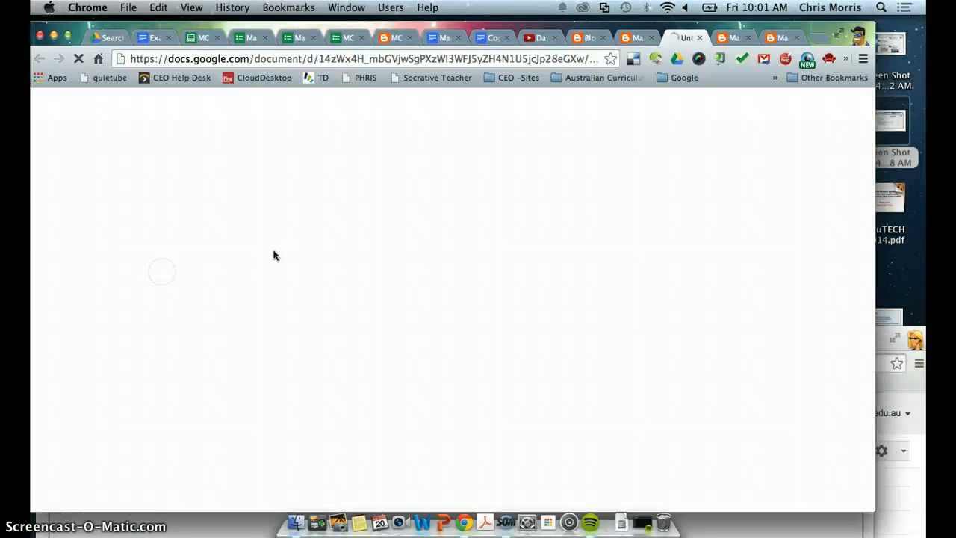
left_click(412, 275)
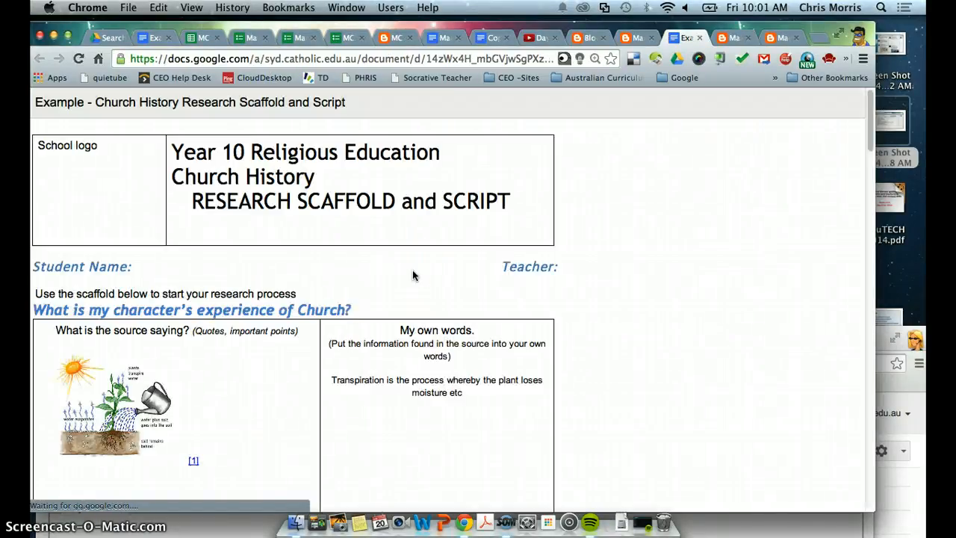
- Look through the published Church History research scaffold opened from the post's link, and close it to return to the blog
scroll(509, 281, "down", 10)
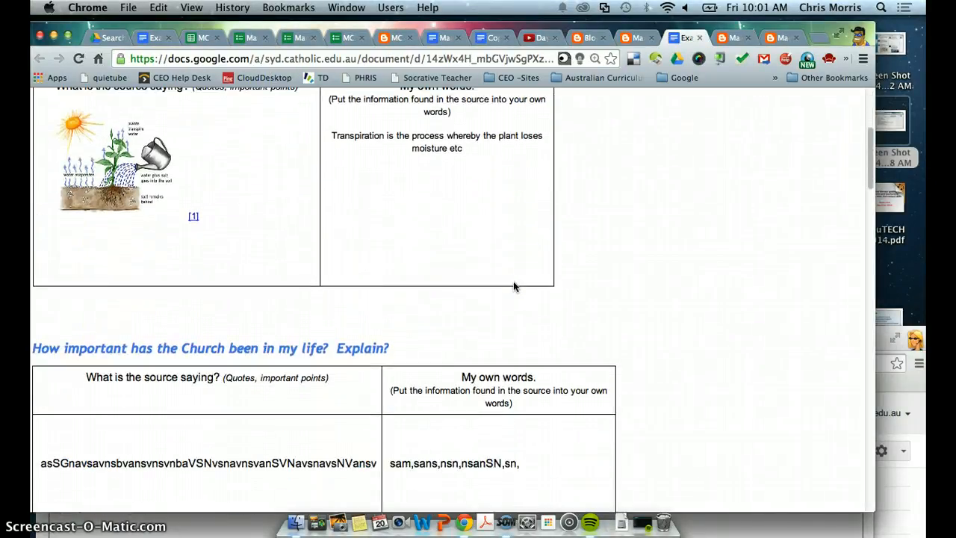
scroll(513, 286, "up", 5)
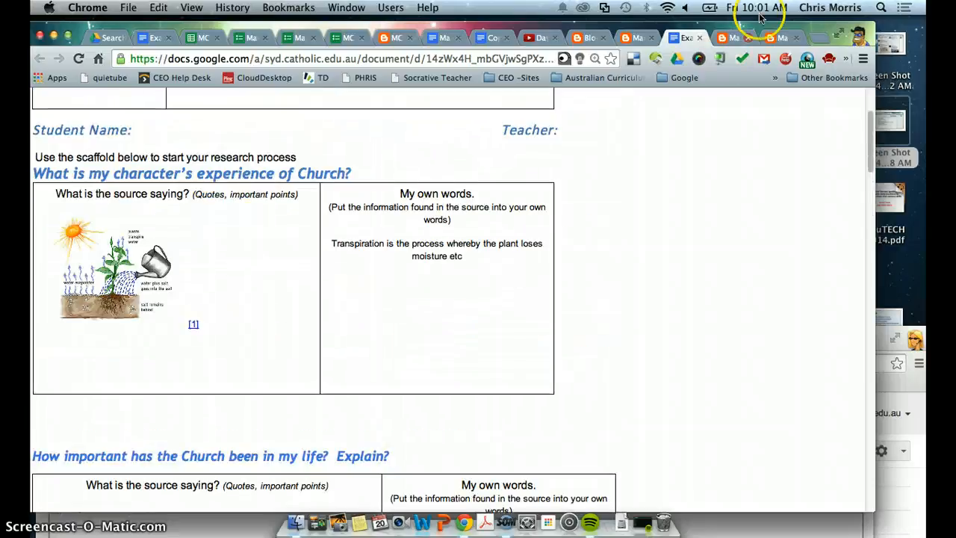
left_click(700, 38)
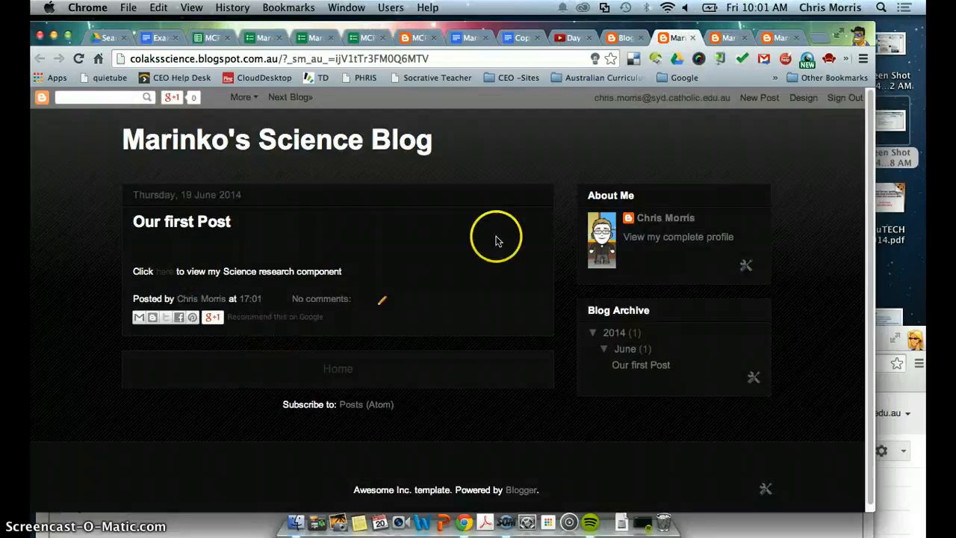
- Return to the Google Docs publishing settings of the Church History document and copy its iframe embed code
left_click(619, 38)
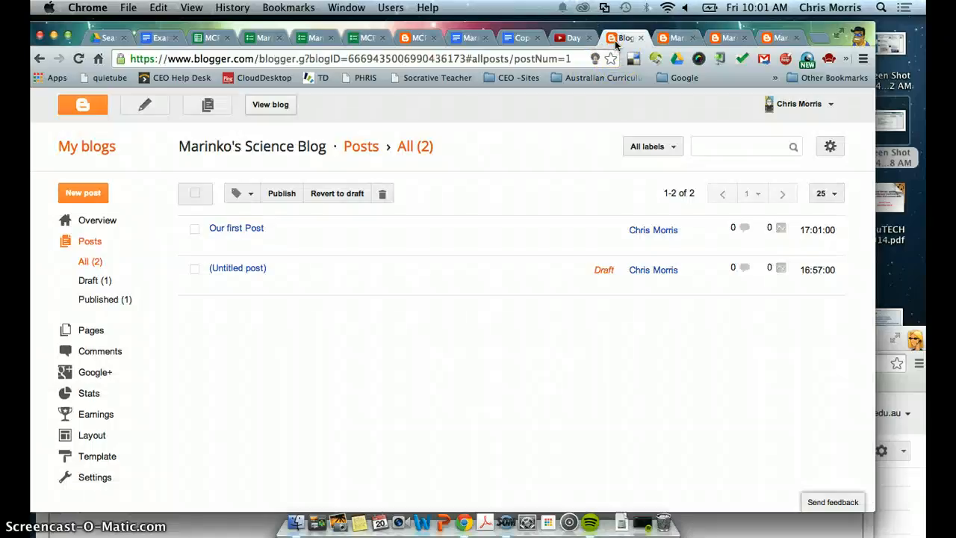
left_click(161, 39)
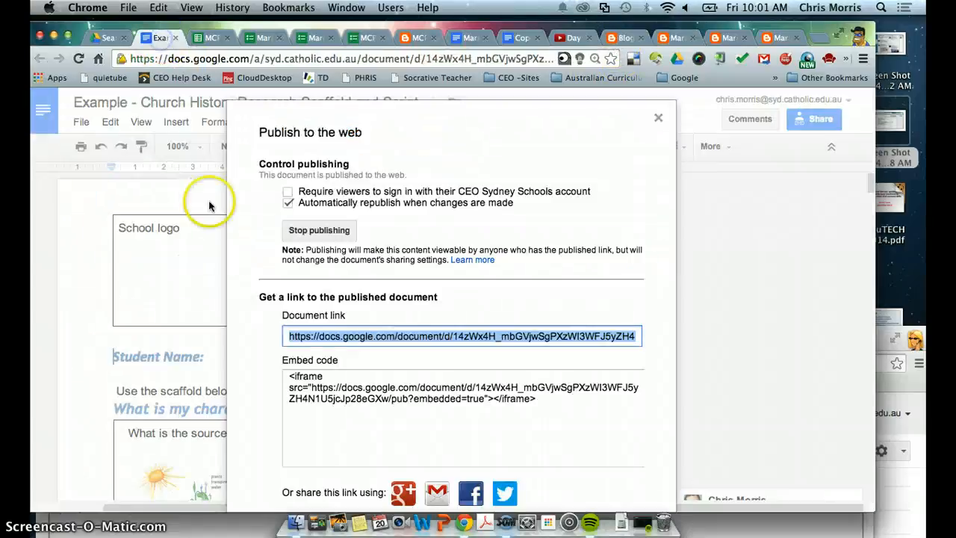
left_click(291, 377)
key("super+c")
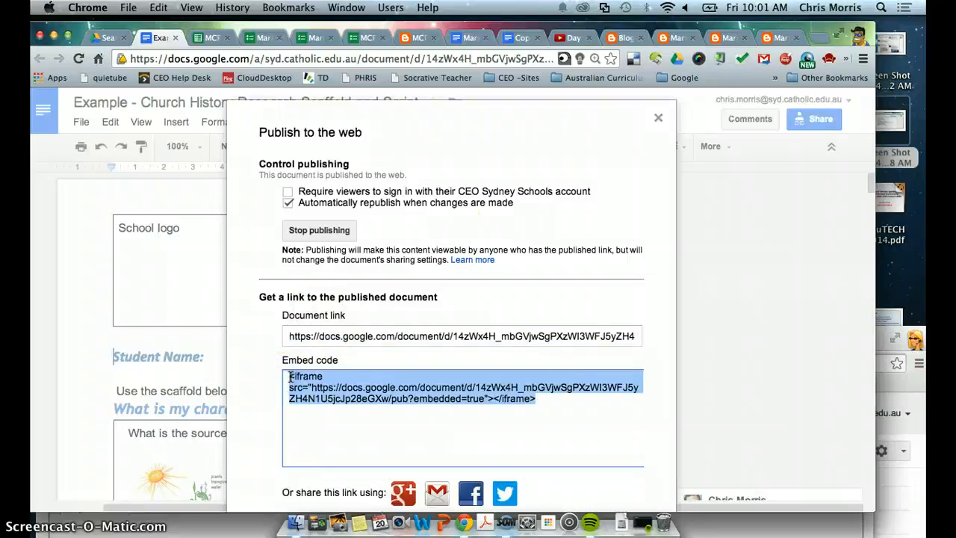
- Add the copied iframe embed code below the existing content in the HTML of "Our first Post" in Blogger, and update the post
left_click(622, 39)
mouse_move(226, 270)
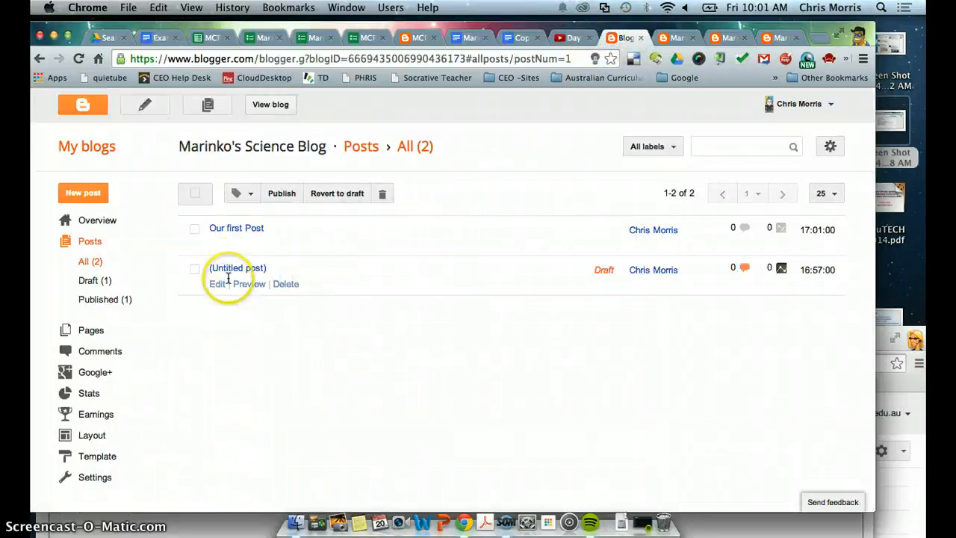
left_click(234, 228)
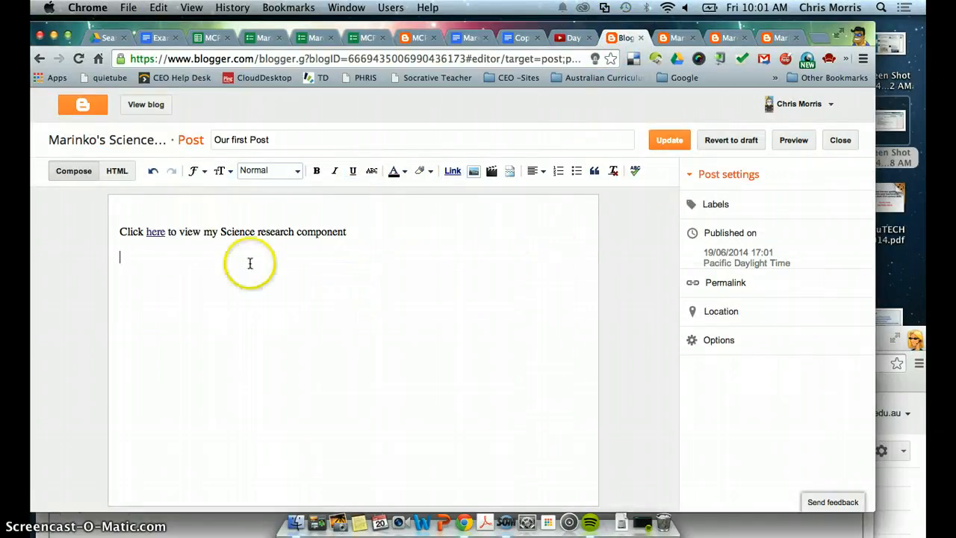
left_click(118, 170)
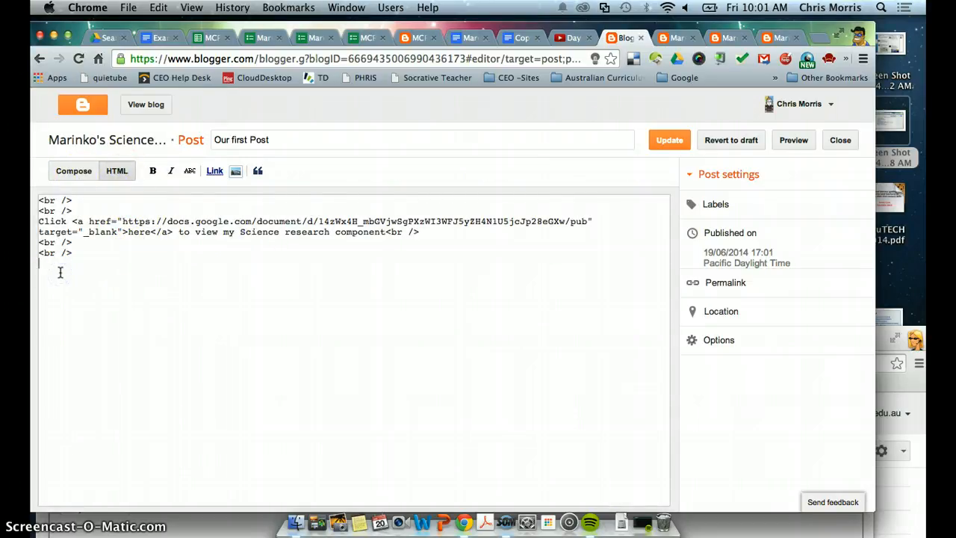
key("super+v")
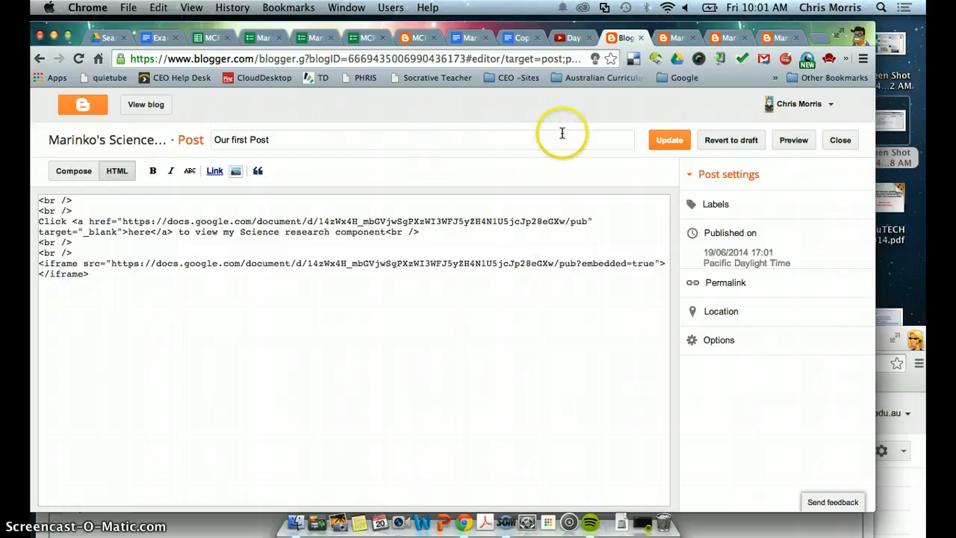
left_click(674, 143)
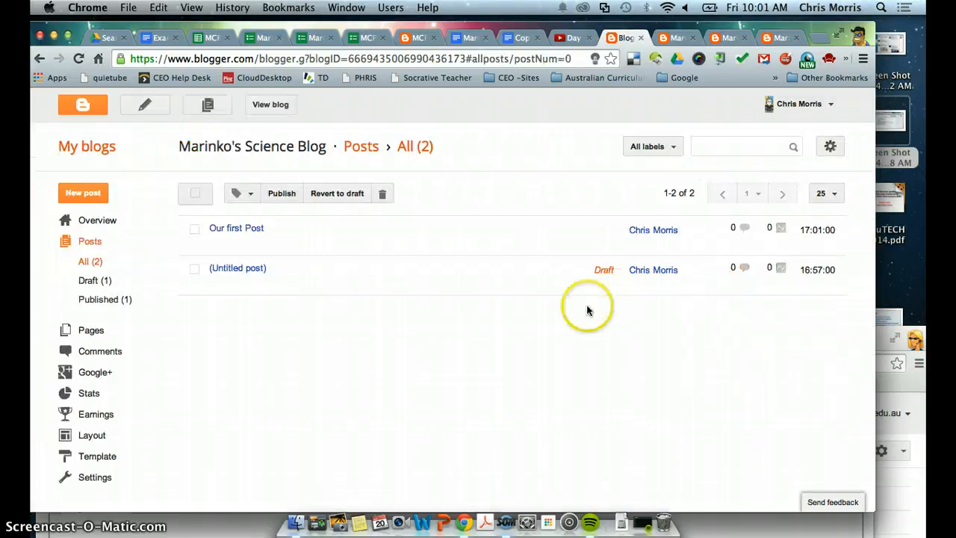
- Reload the live Marinko's Science Blog page and look through the document embedded in "Our first Post"
left_click(666, 39)
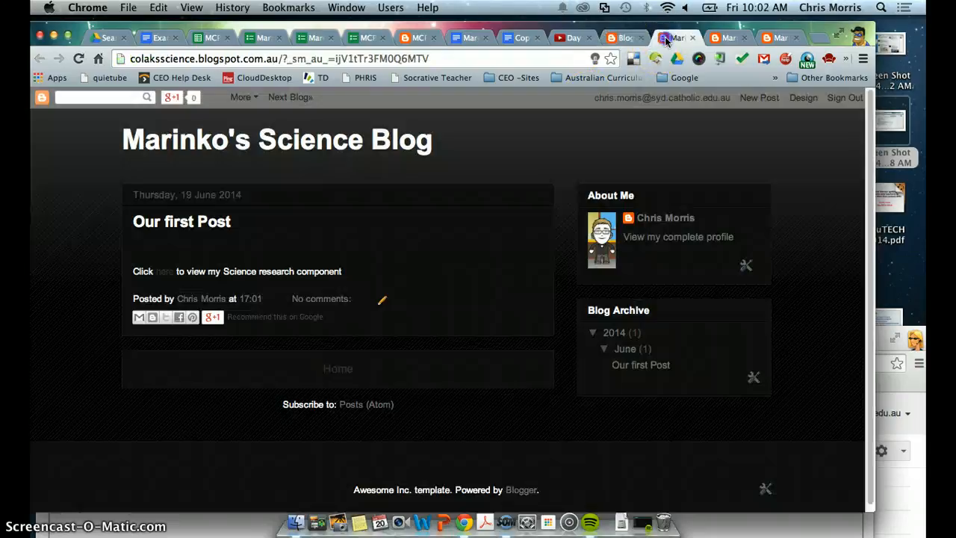
left_click(79, 59)
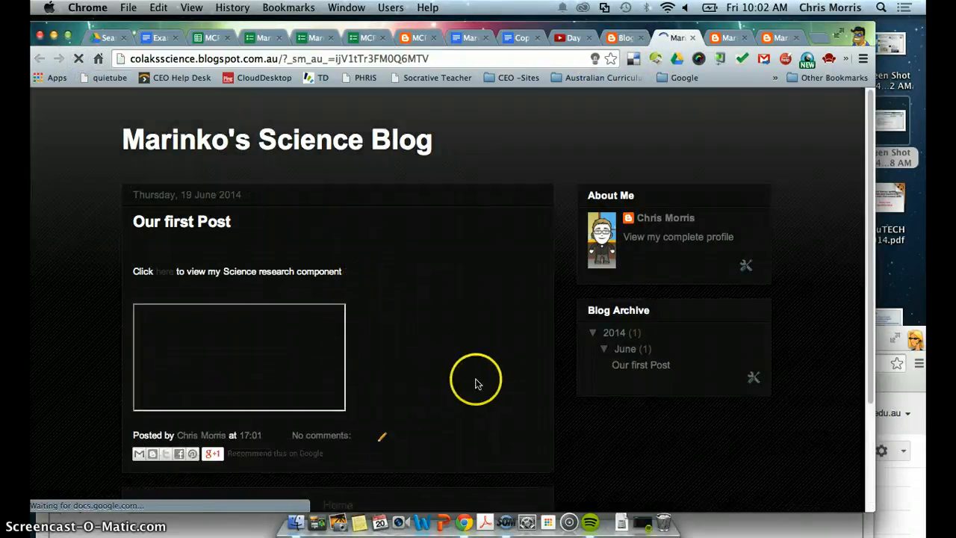
scroll(285, 373, "down", 3)
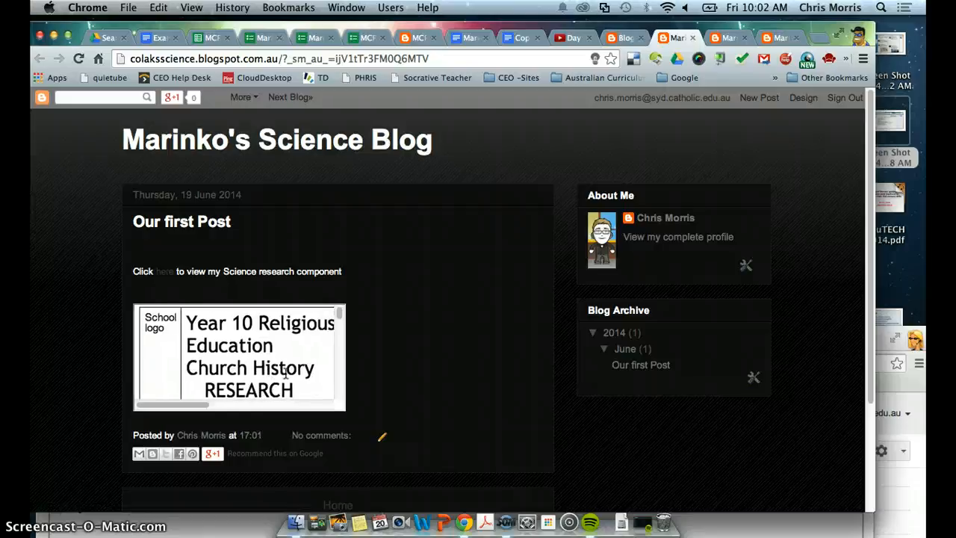
scroll(285, 372, "right", 3)
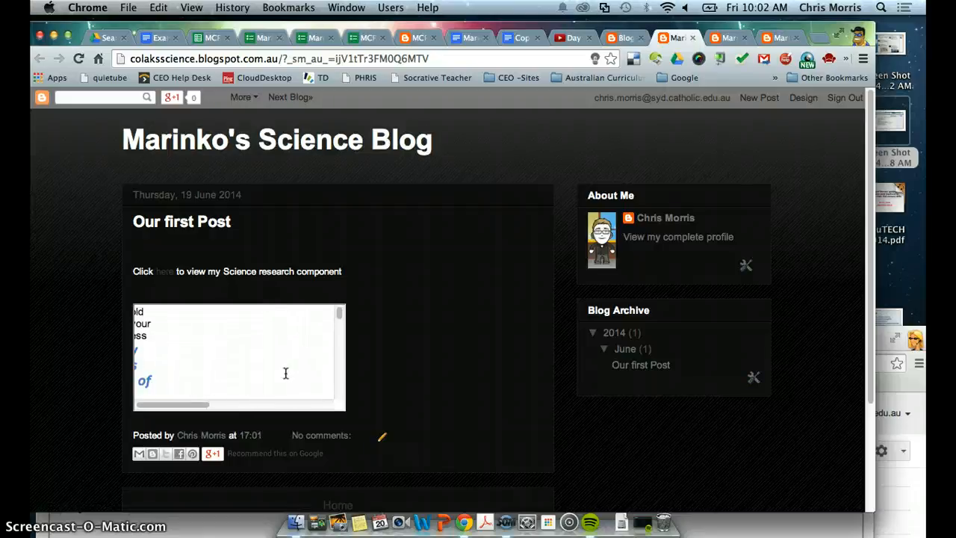
scroll(286, 373, "down", 2)
scroll(285, 373, "down", 2)
scroll(285, 372, "left", 1)
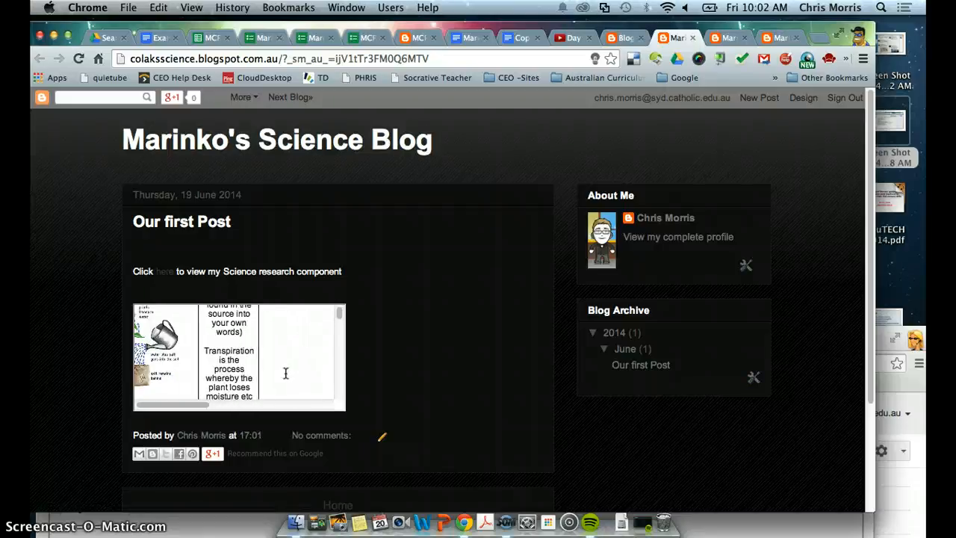
scroll(285, 373, "down", 5)
scroll(285, 373, "right", 2)
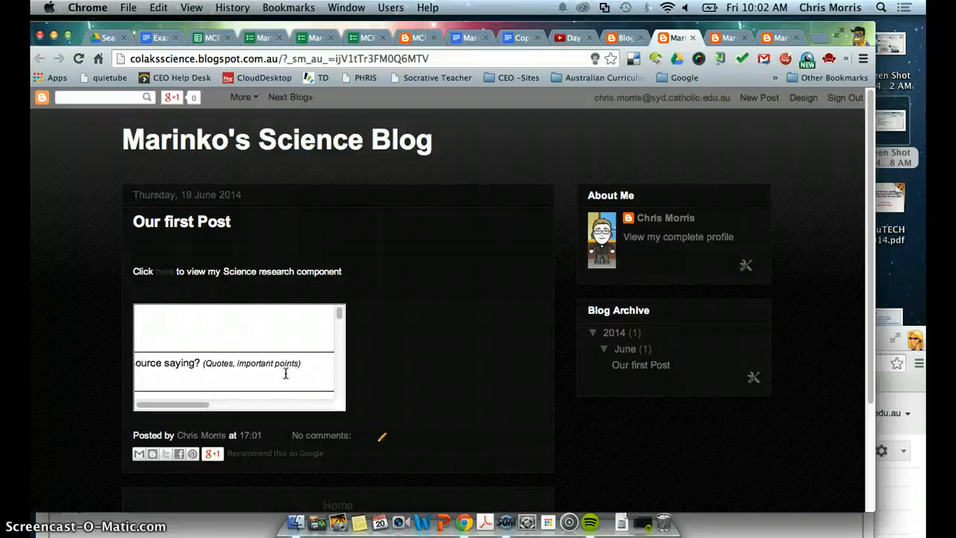
scroll(285, 372, "left", 2)
scroll(285, 373, "up", 10)
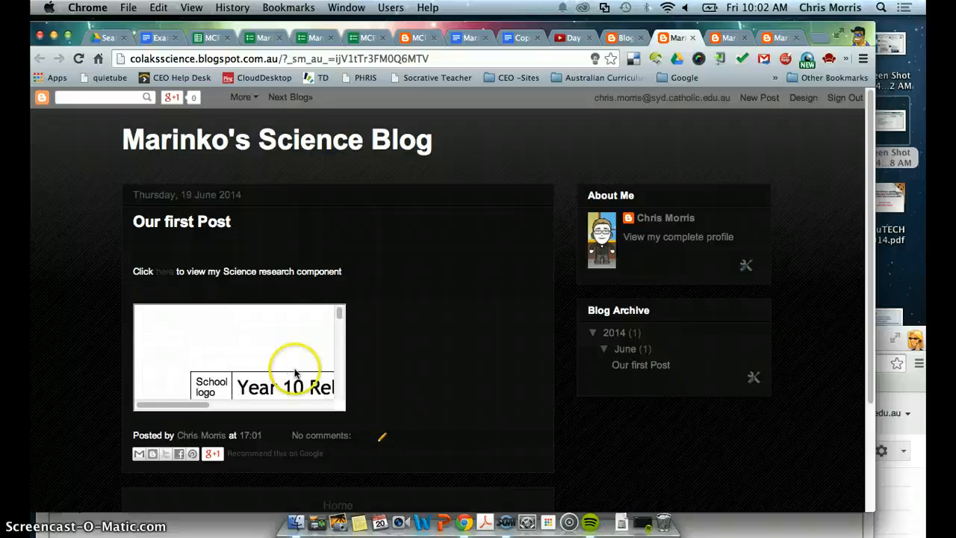